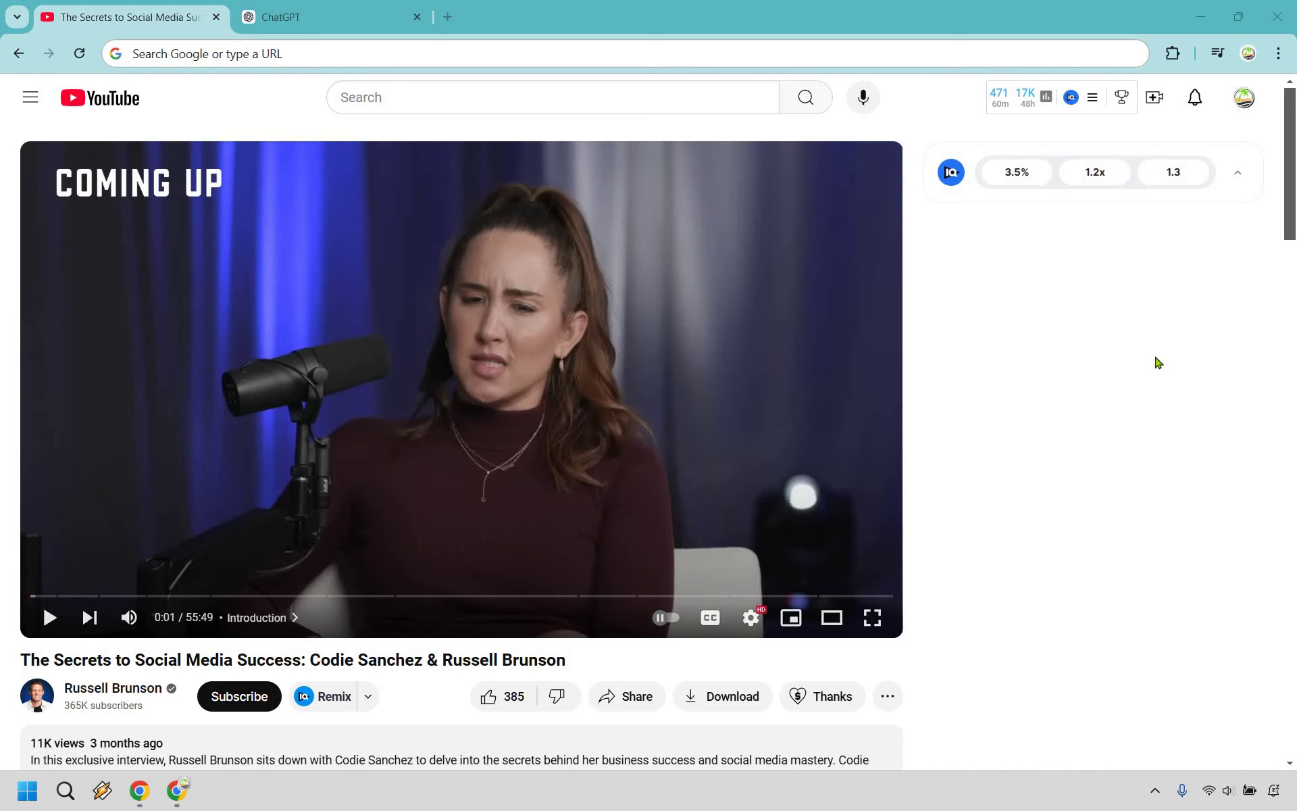
scroll(536, 654, down, 2)
scroll(524, 652, down, 2)
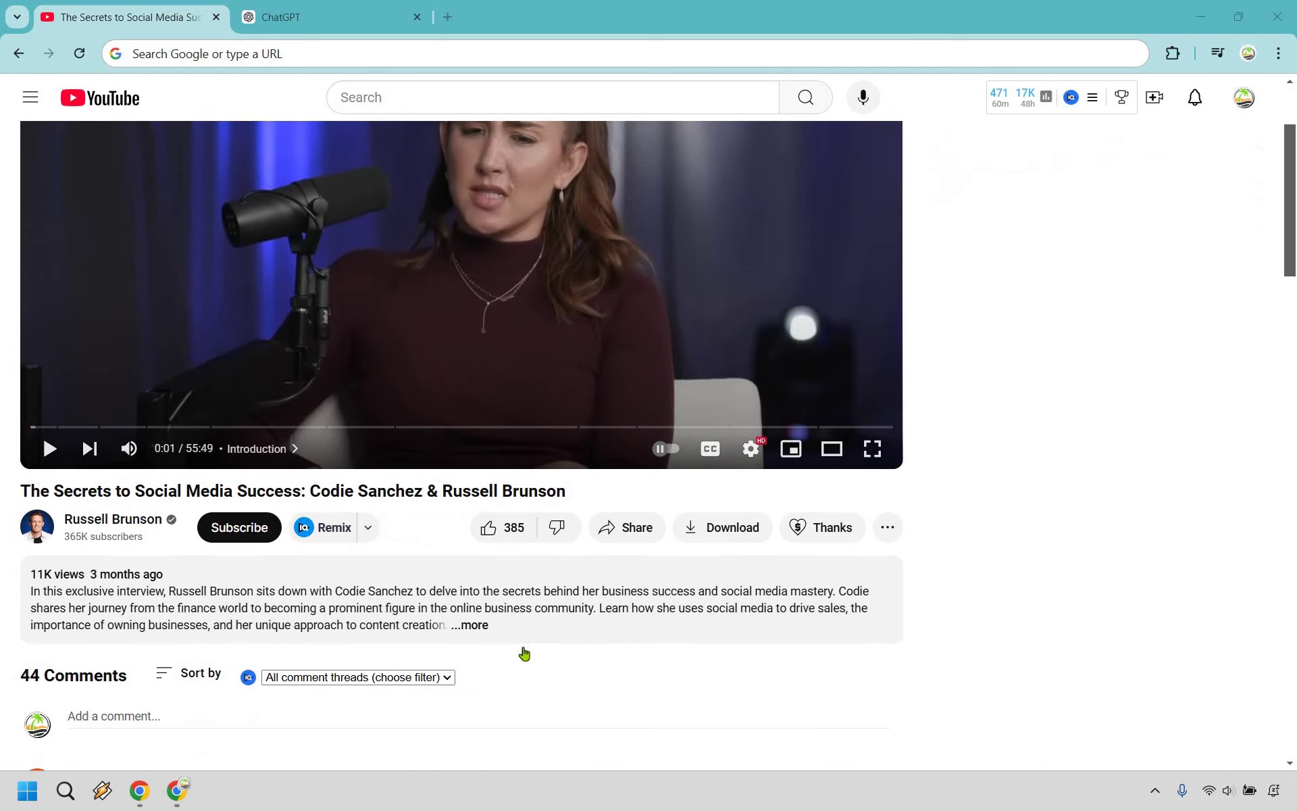
- Expand the video's full description and show its transcript
click(473, 628)
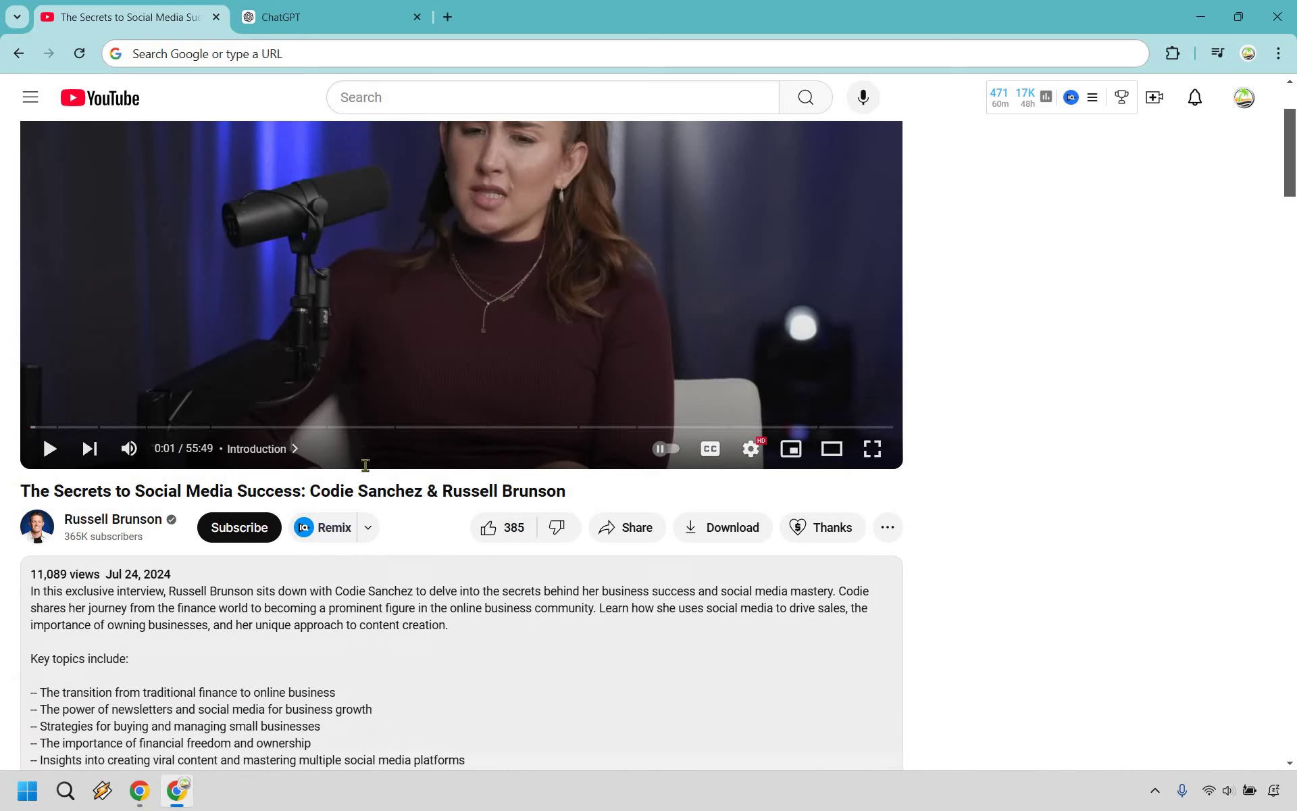
scroll(355, 436, down, 3)
scroll(341, 411, down, 3)
scroll(342, 406, down, 3)
scroll(341, 400, down, 3)
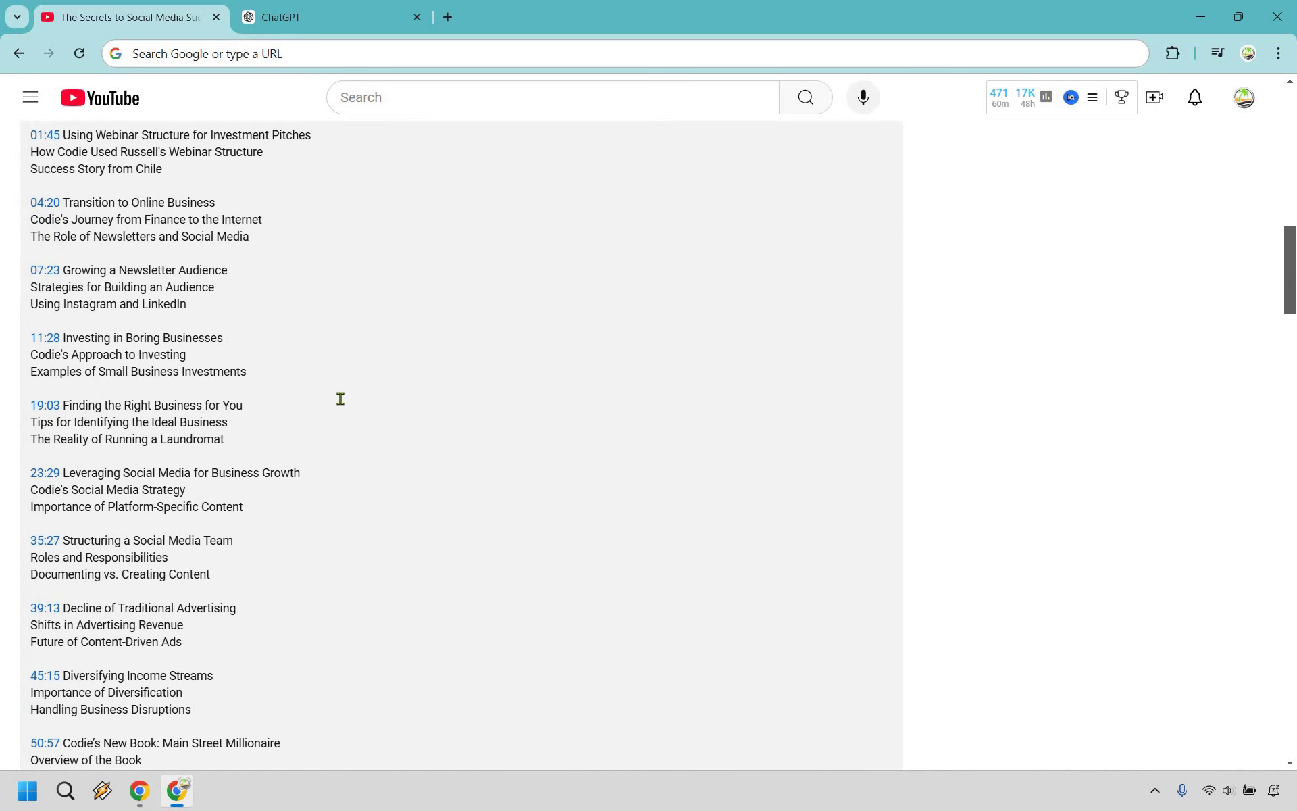
scroll(341, 398, down, 3)
scroll(341, 367, down, 3)
scroll(342, 368, down, 3)
scroll(342, 369, down, 2)
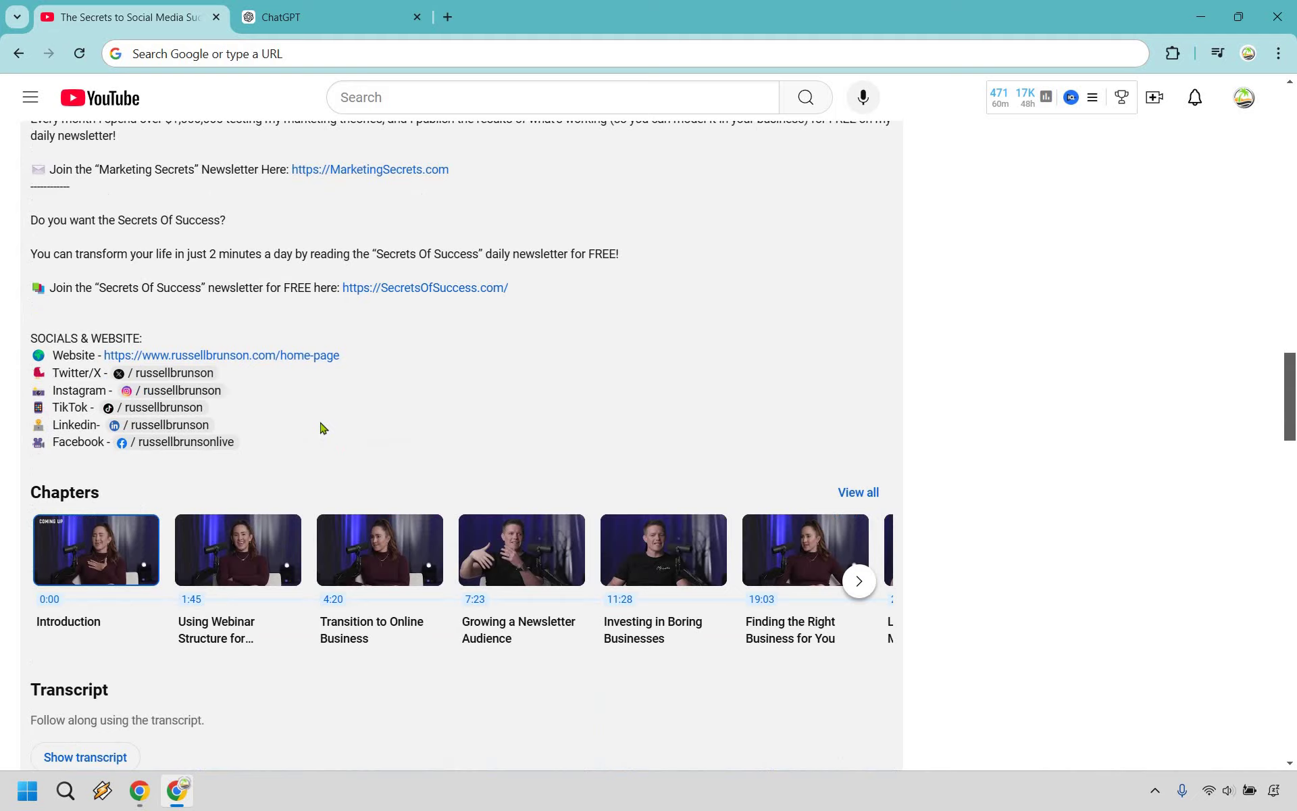
scroll(88, 519, down, 2)
click(131, 504)
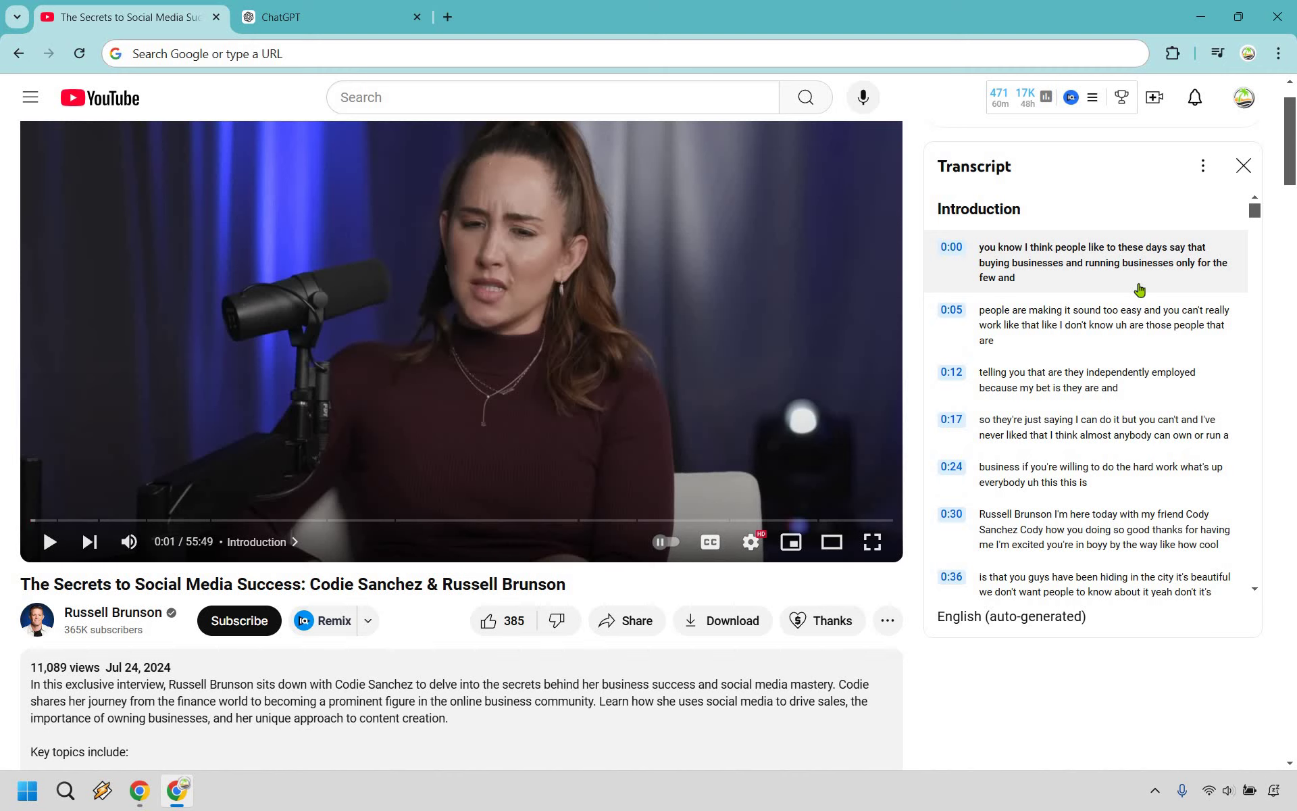
- Hide timestamps via the transcript's three-dot menu, leaving plain spoken text
click(1201, 168)
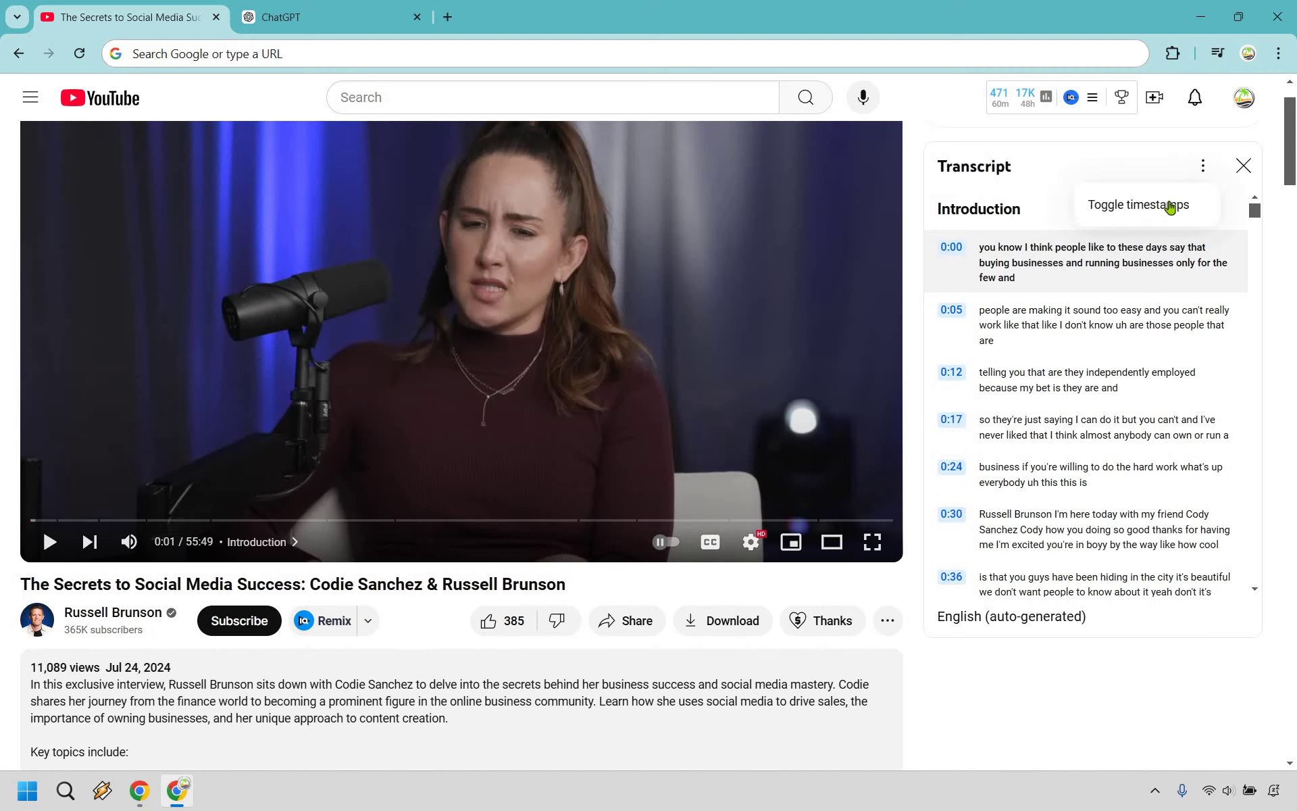
click(1170, 207)
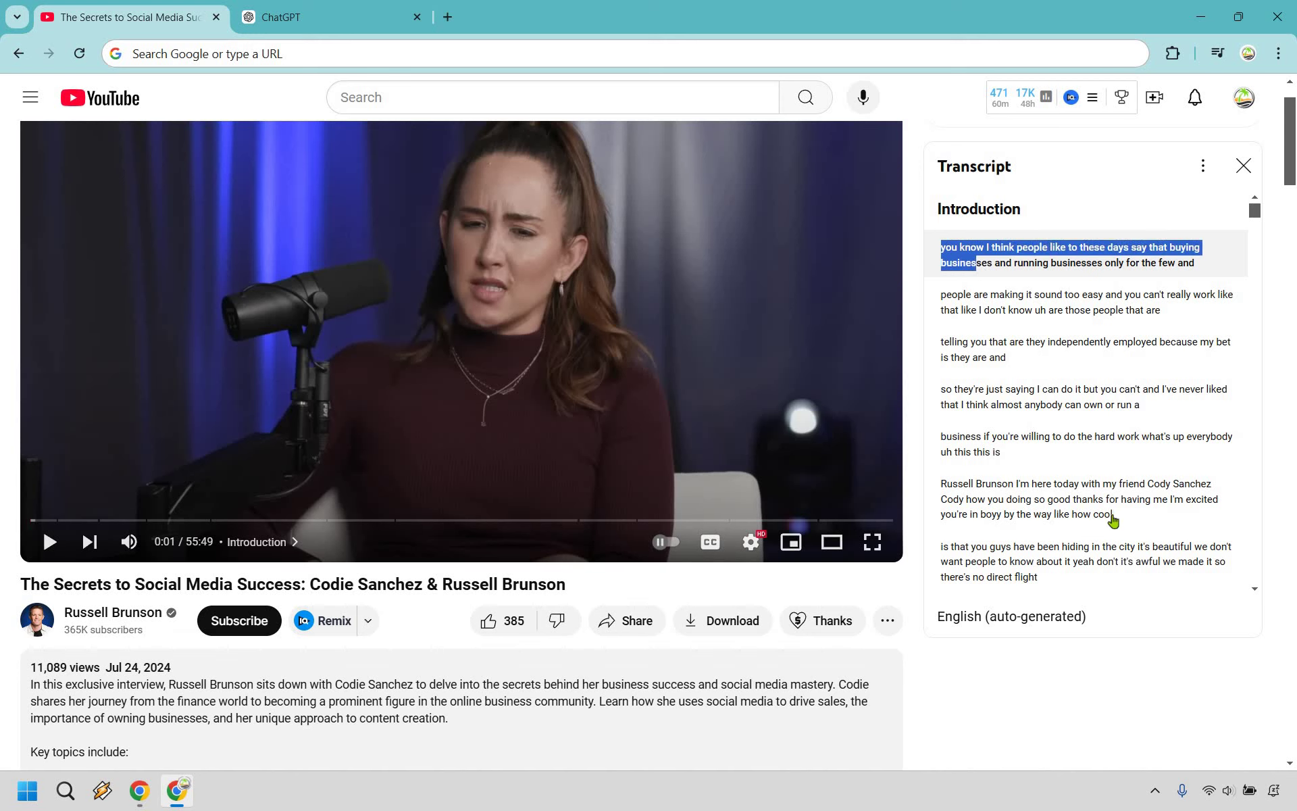
- Select the whole transcript from first line to closing thanks and copy it
drag(1113, 520, 1095, 561)
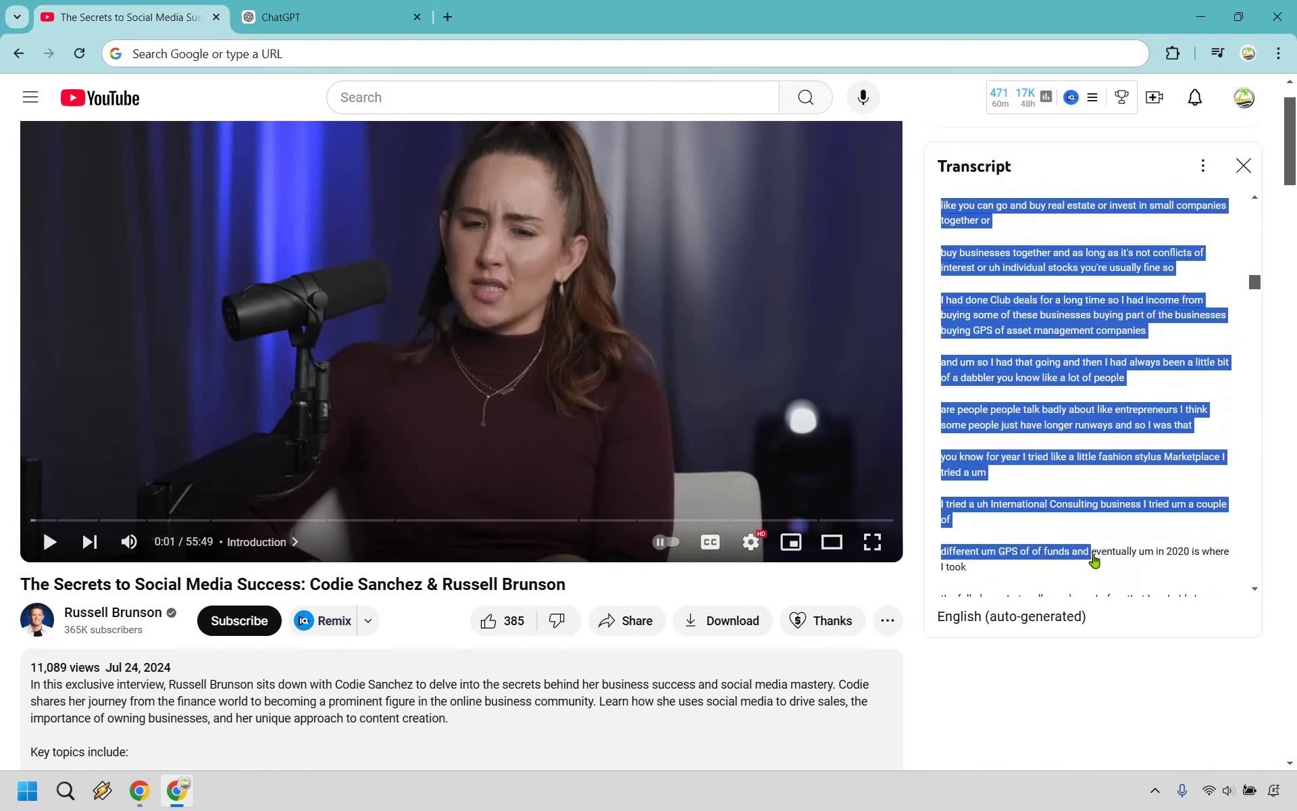
drag(1094, 560, 1188, 562)
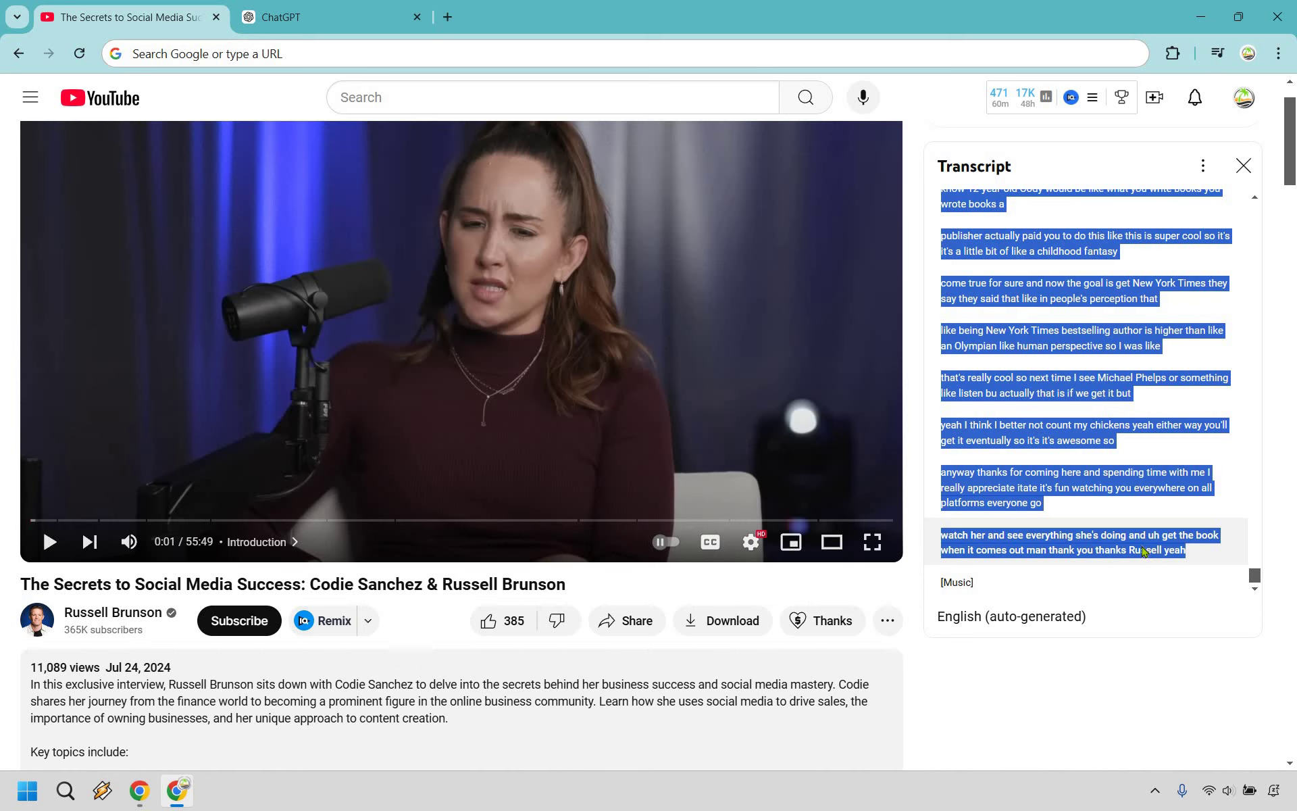
right_click(969, 573)
click(1101, 547)
- Paste the copied transcript into ChatGPT below the drafted summarize-with-paragraphs prompt
key(ctrl+Tab)
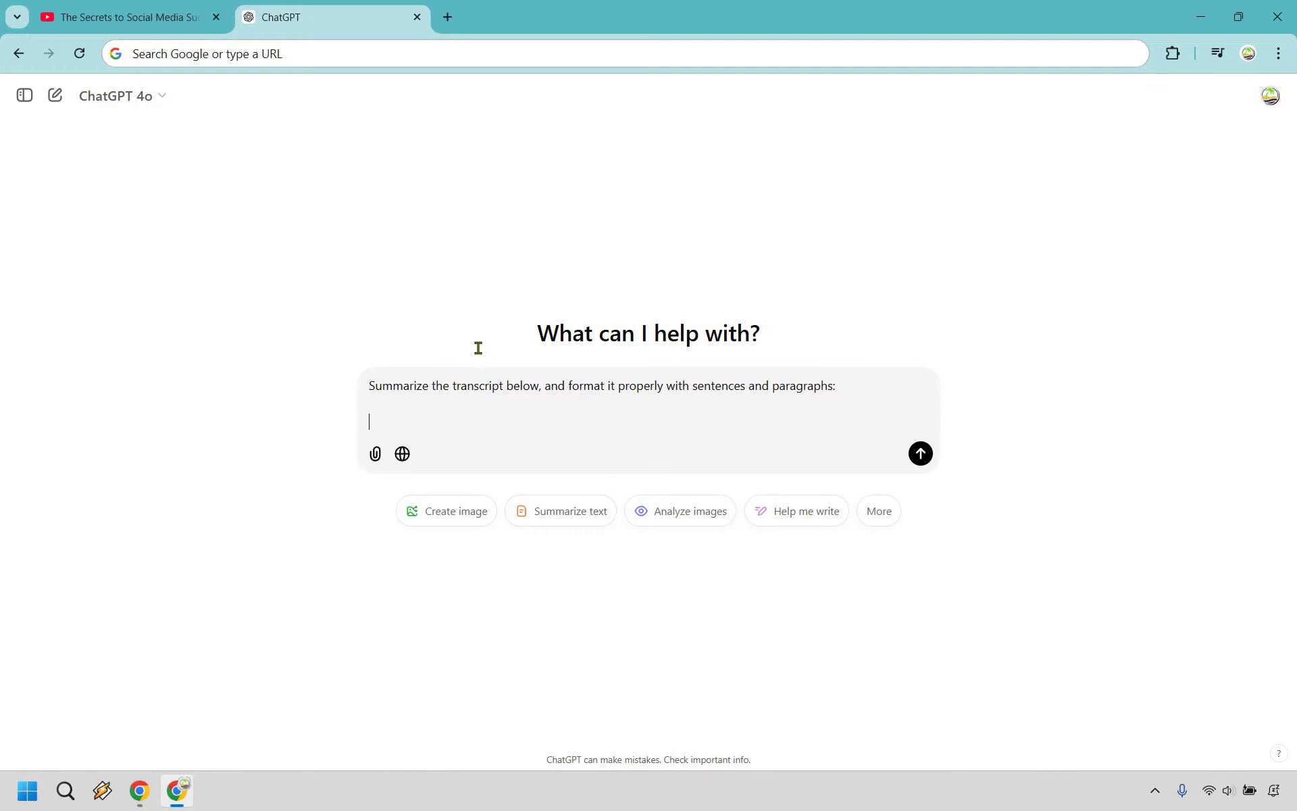
key(ctrl+v)
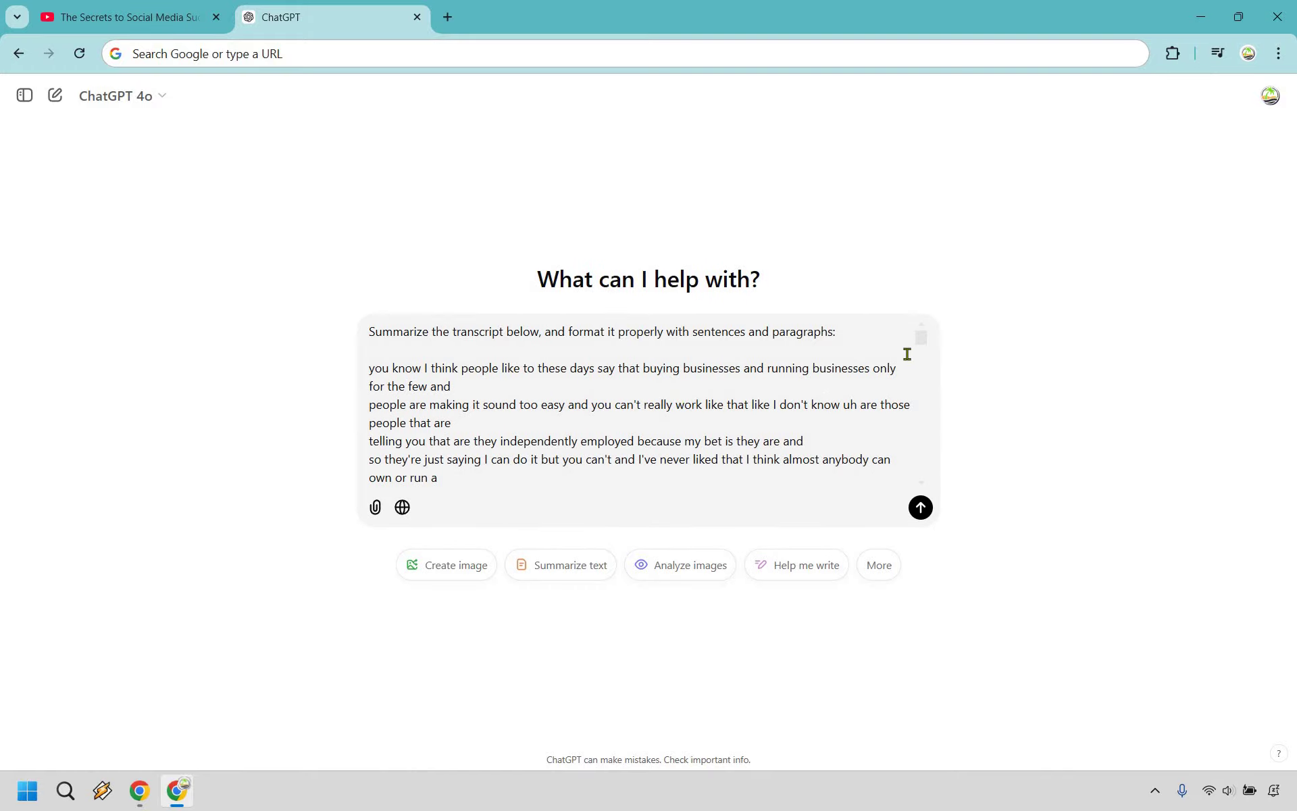
scroll(917, 350, down, 3)
scroll(922, 348, down, 5)
scroll(932, 436, down, 5)
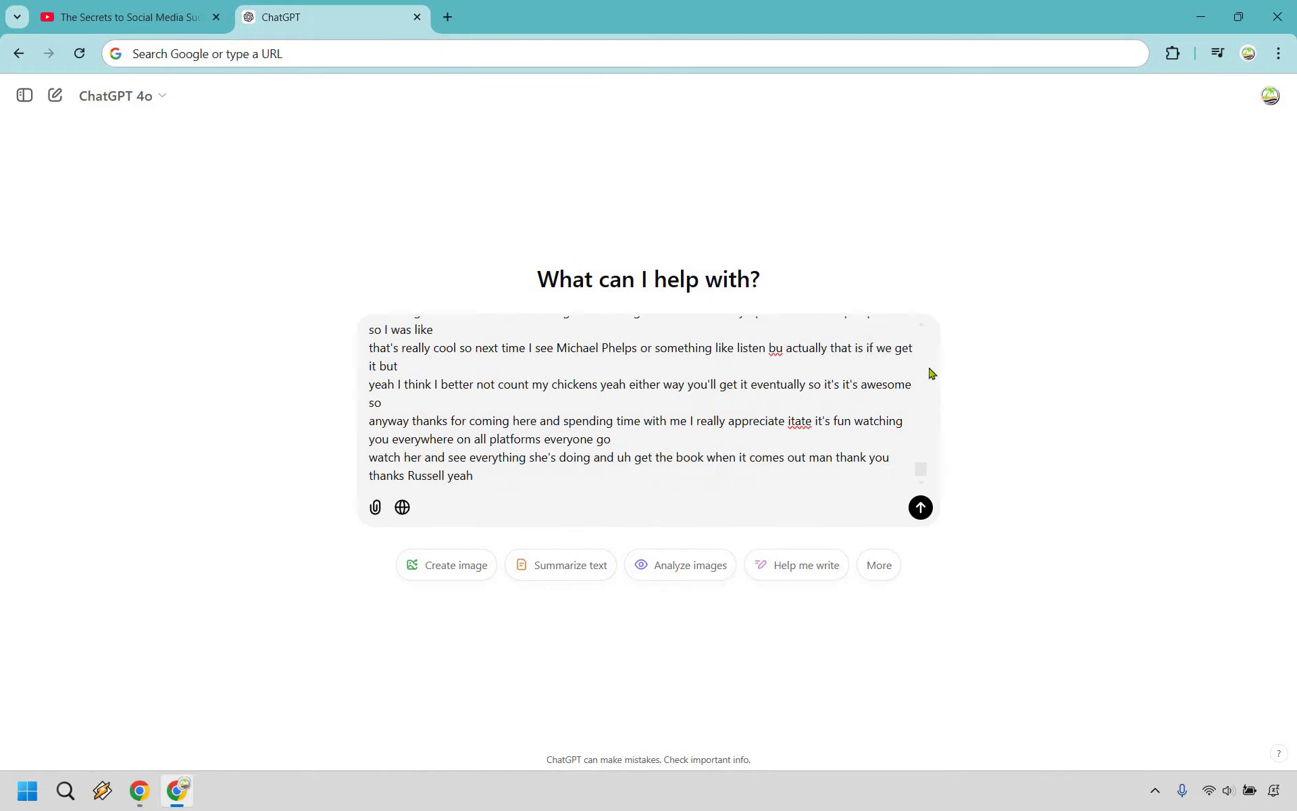
scroll(928, 330, up, 5)
scroll(924, 340, up, 5)
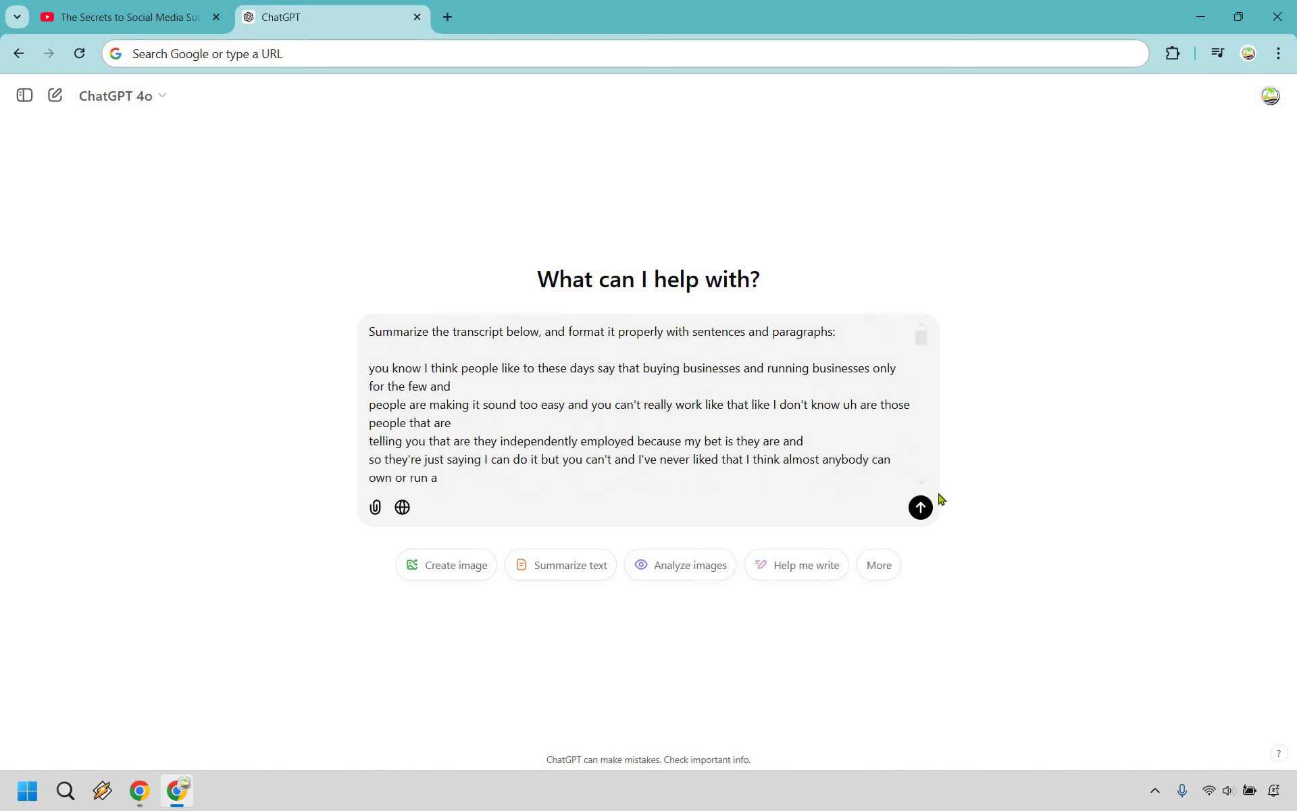
scroll(938, 509, down, 10)
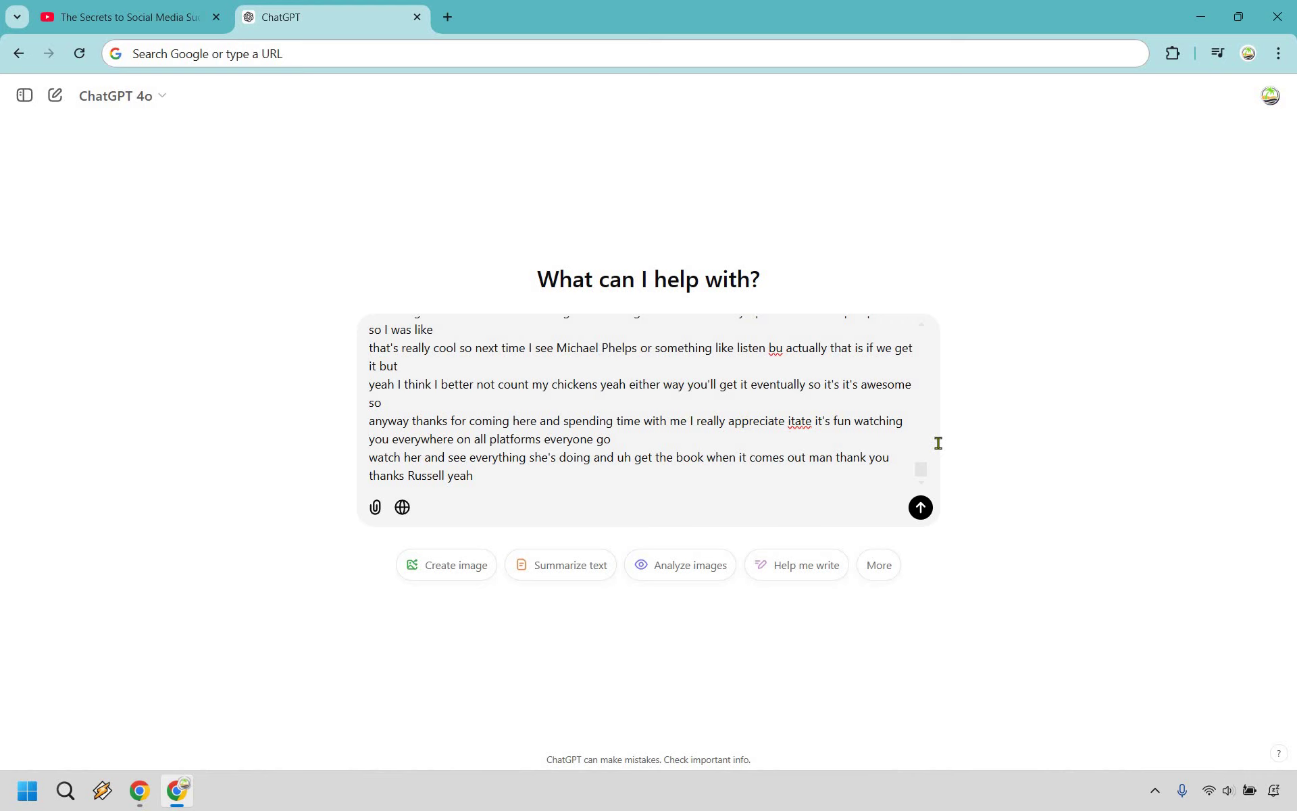
scroll(928, 335, up, 10)
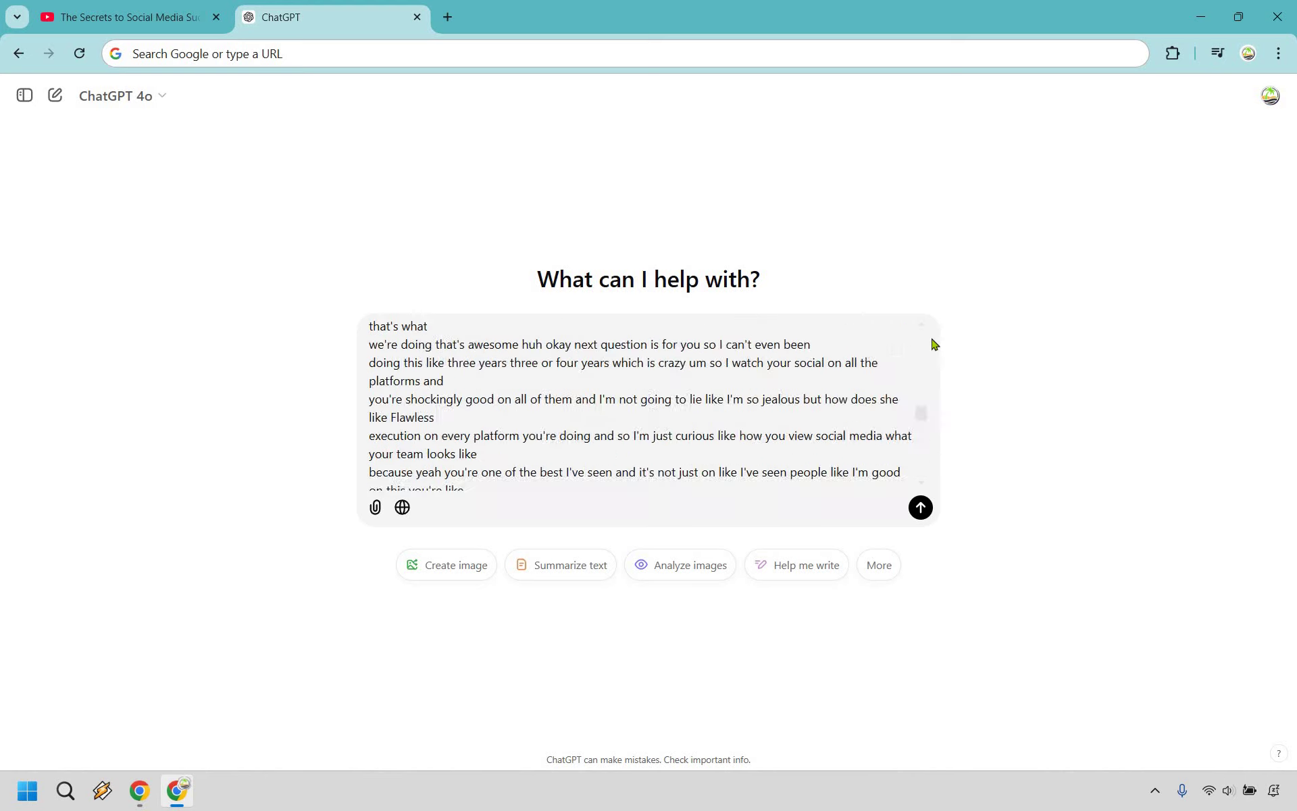
- Send the prompt and receive a paragraph-formatted summary of the interview
click(922, 508)
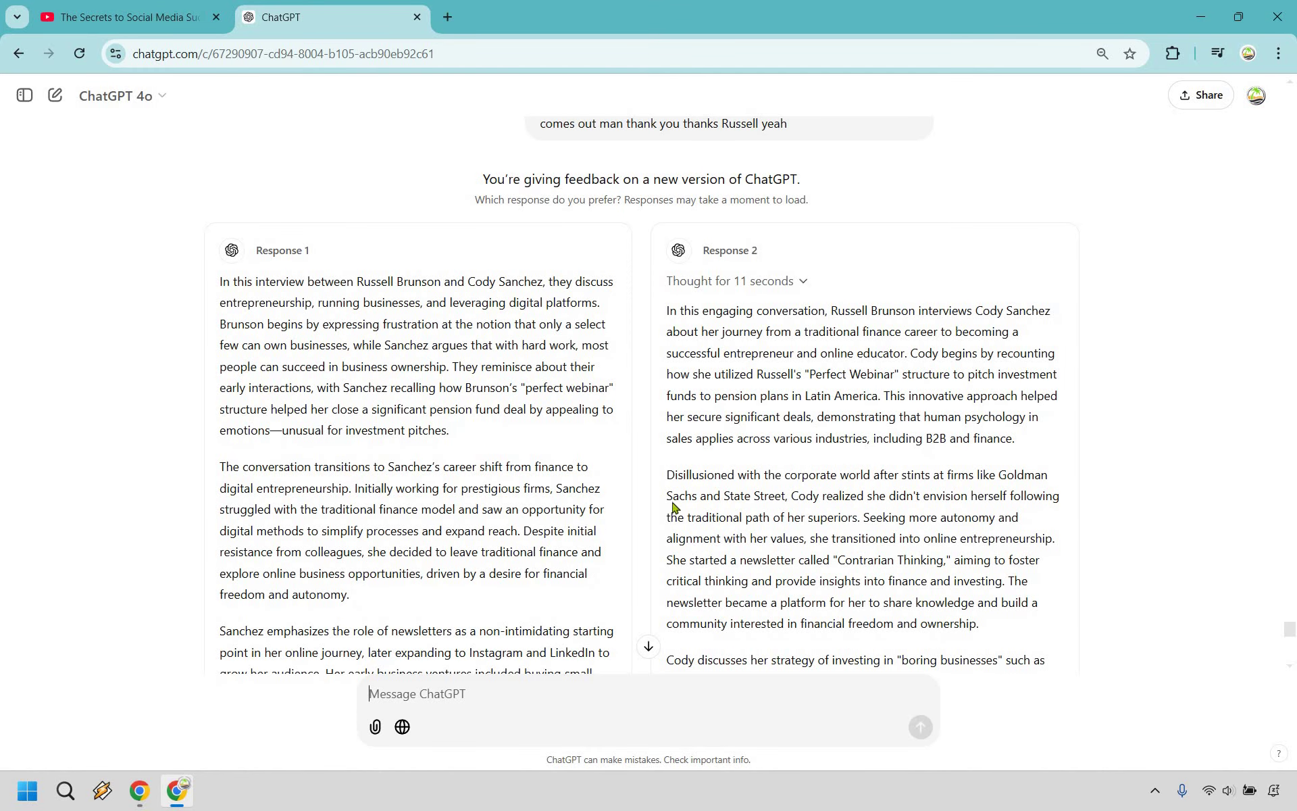
scroll(592, 372, down, 1)
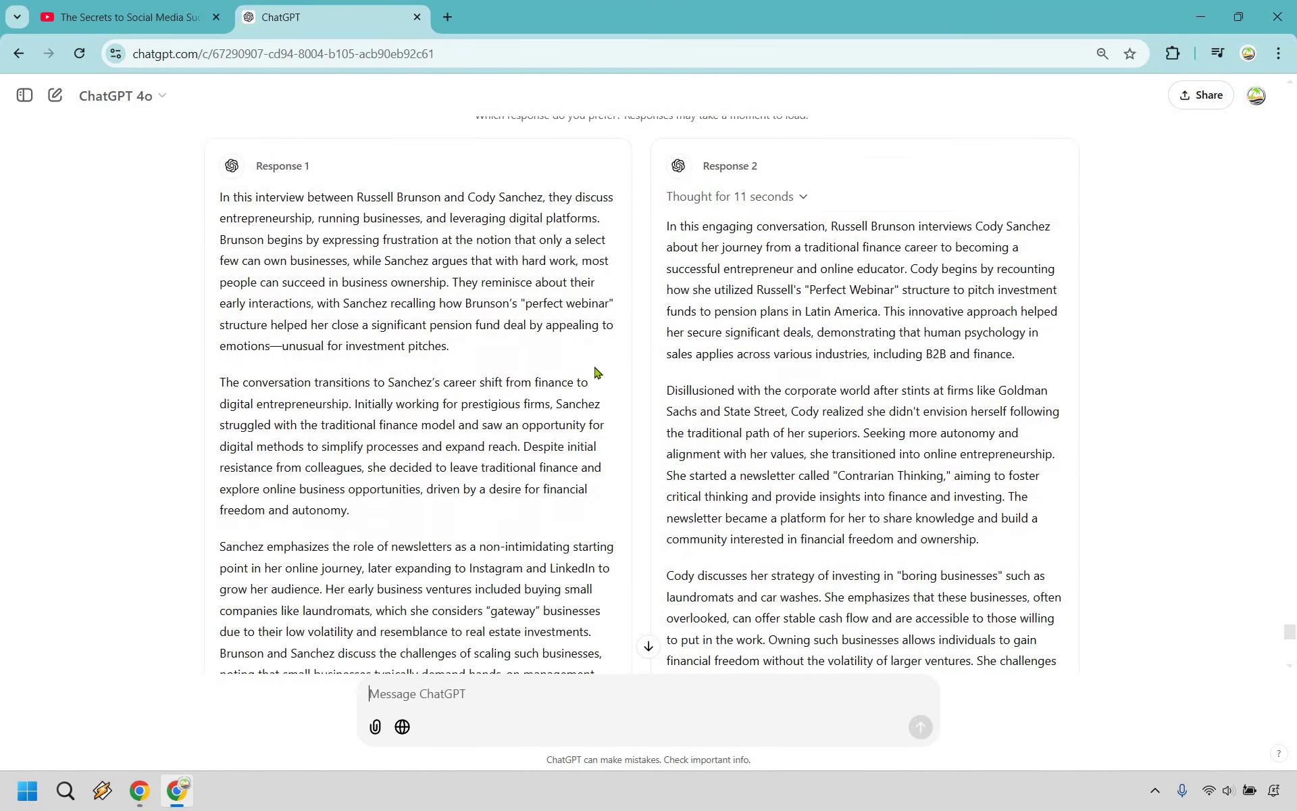
scroll(608, 356, down, 2)
scroll(614, 347, down, 1)
scroll(605, 341, down, 3)
scroll(728, 332, down, 3)
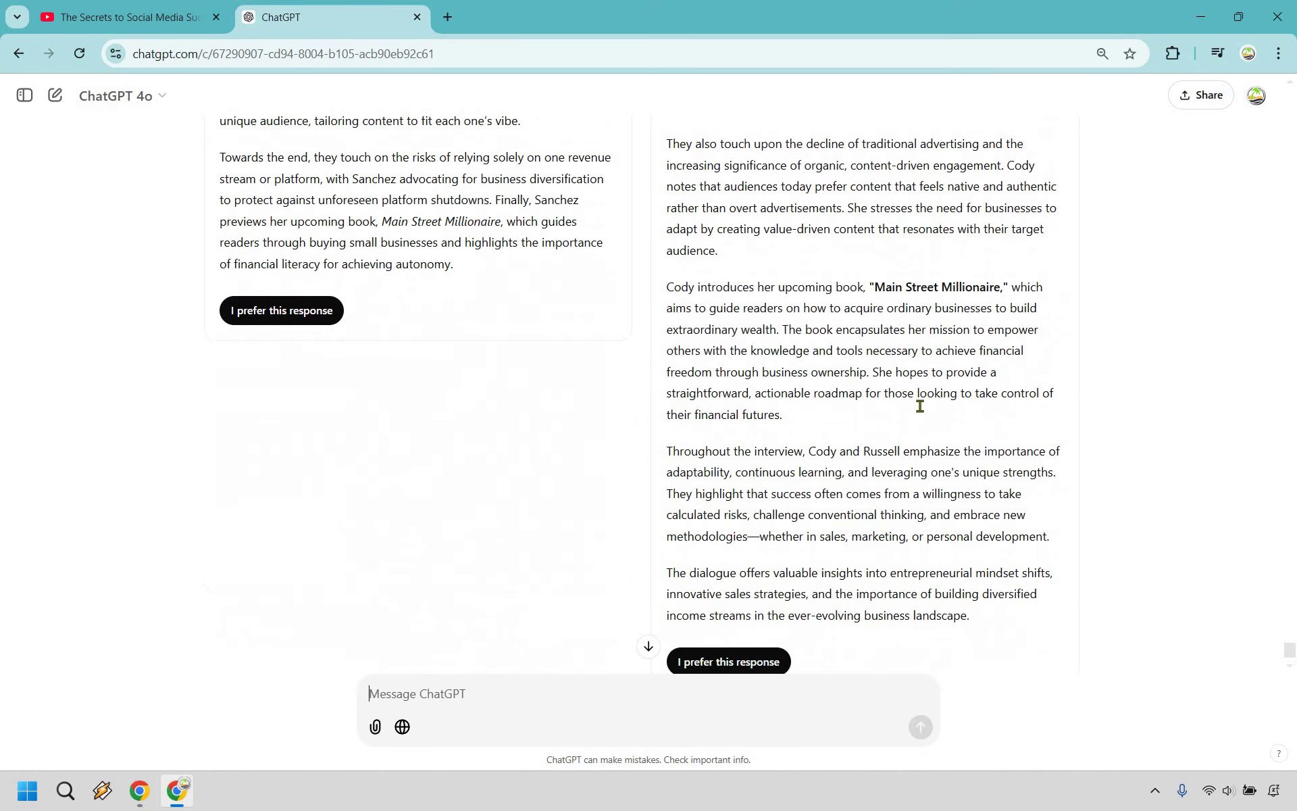
scroll(916, 410, down, 1)
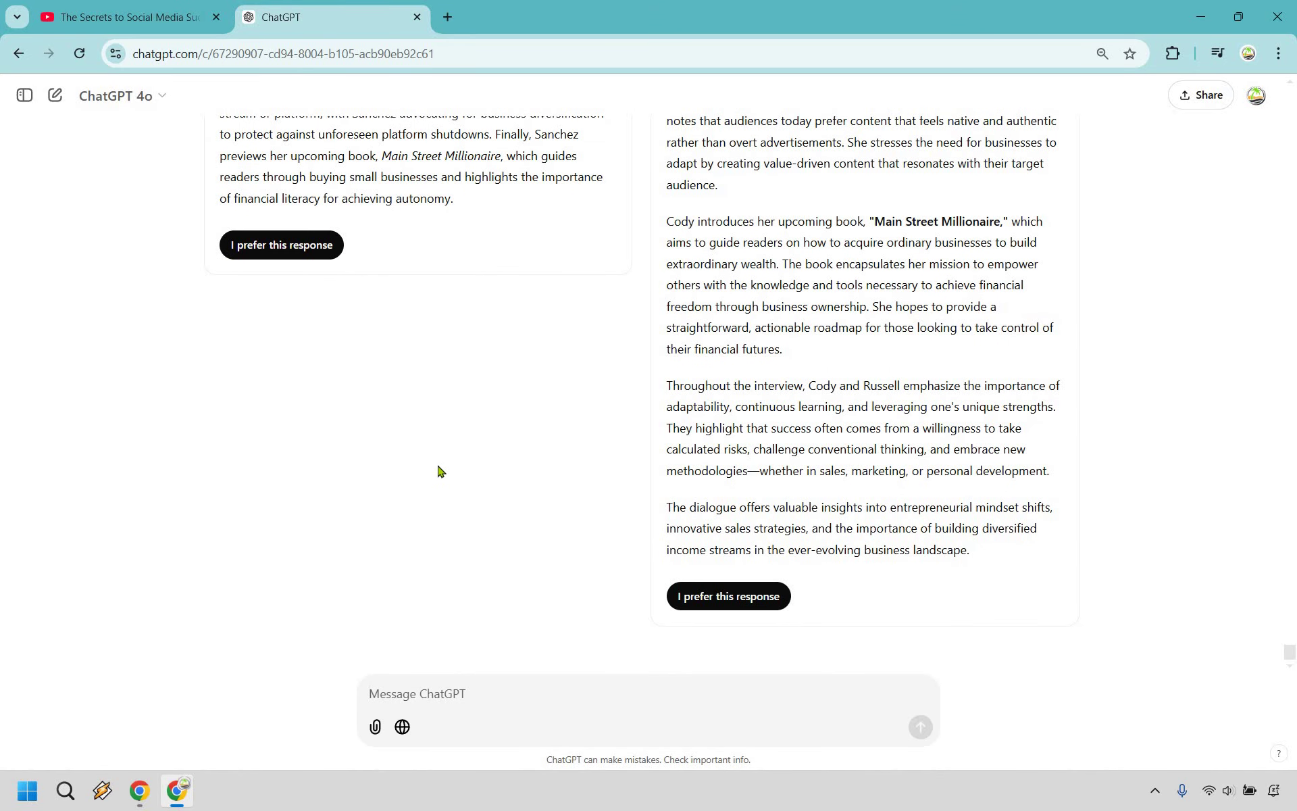
scroll(304, 498, up, 2)
scroll(304, 498, up, 1)
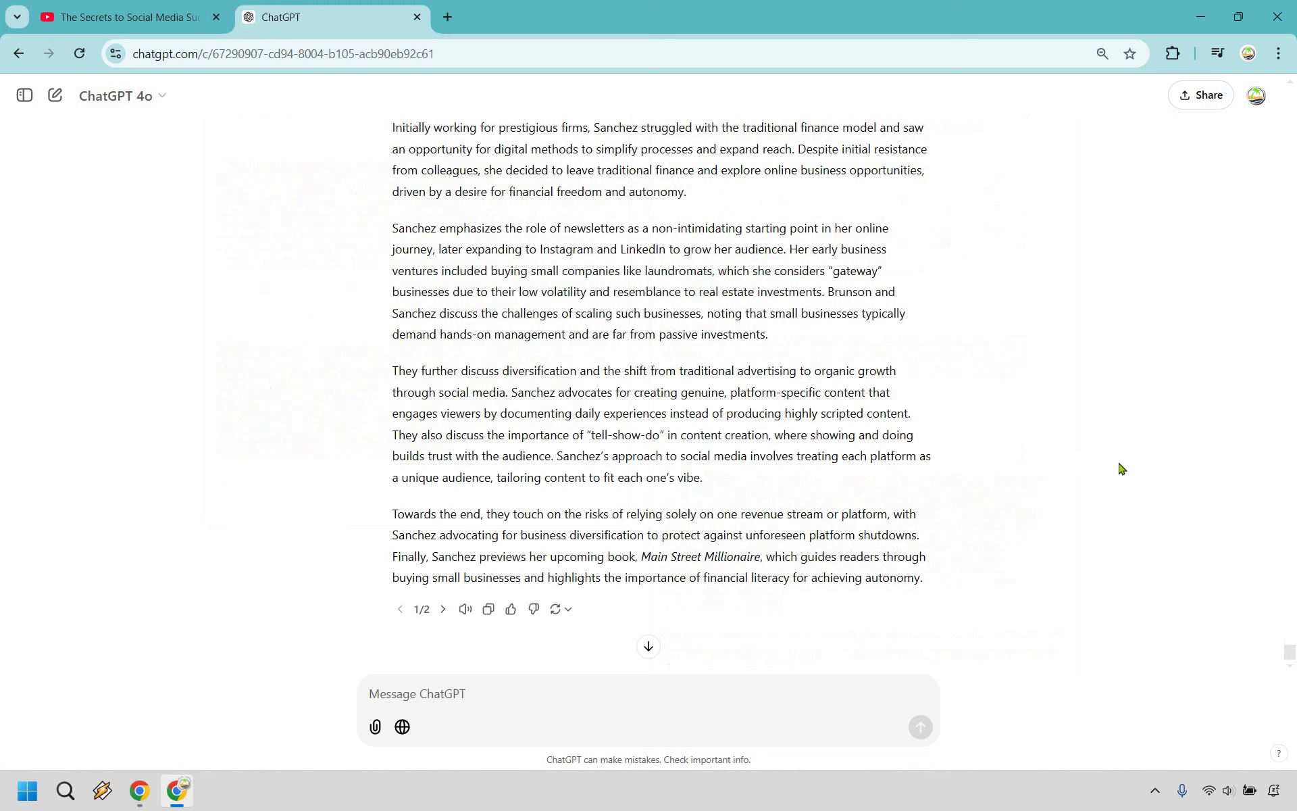
scroll(1140, 479, up, 3)
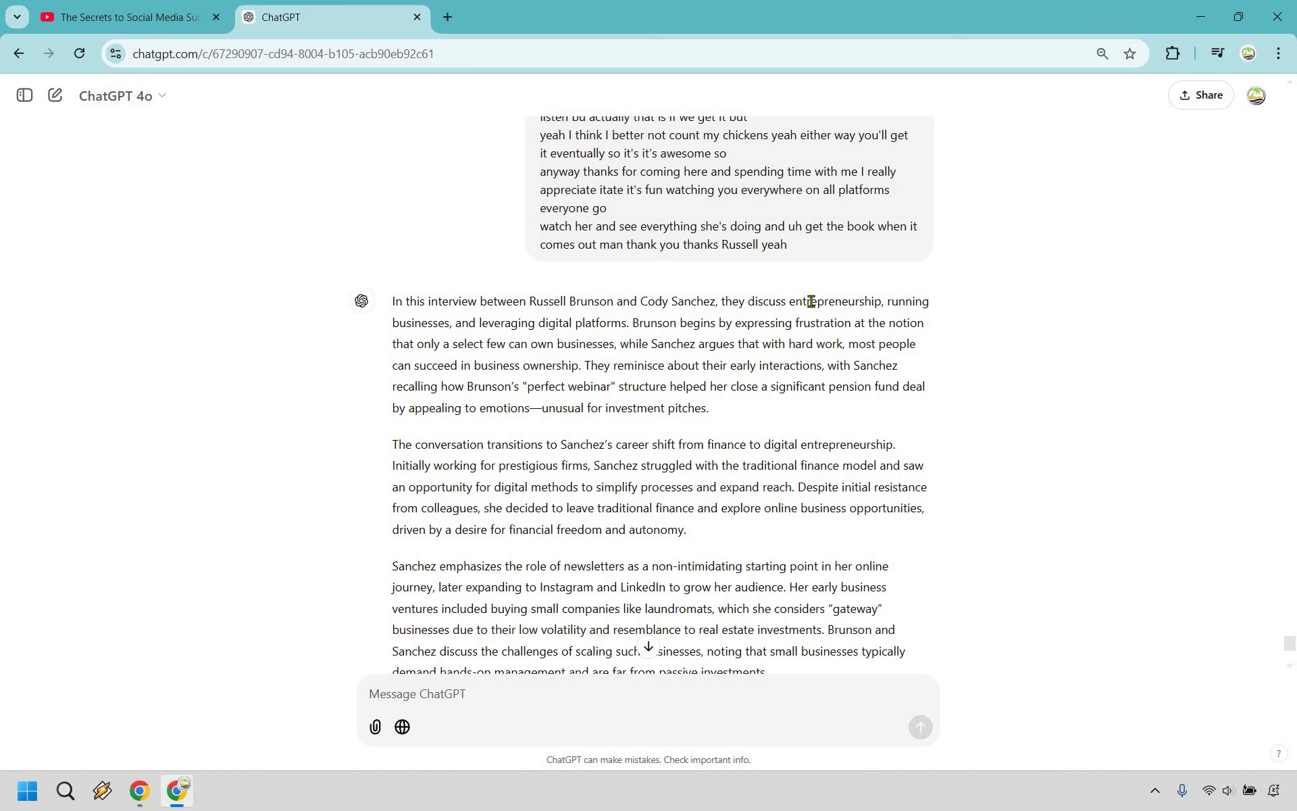
scroll(622, 403, down, 1)
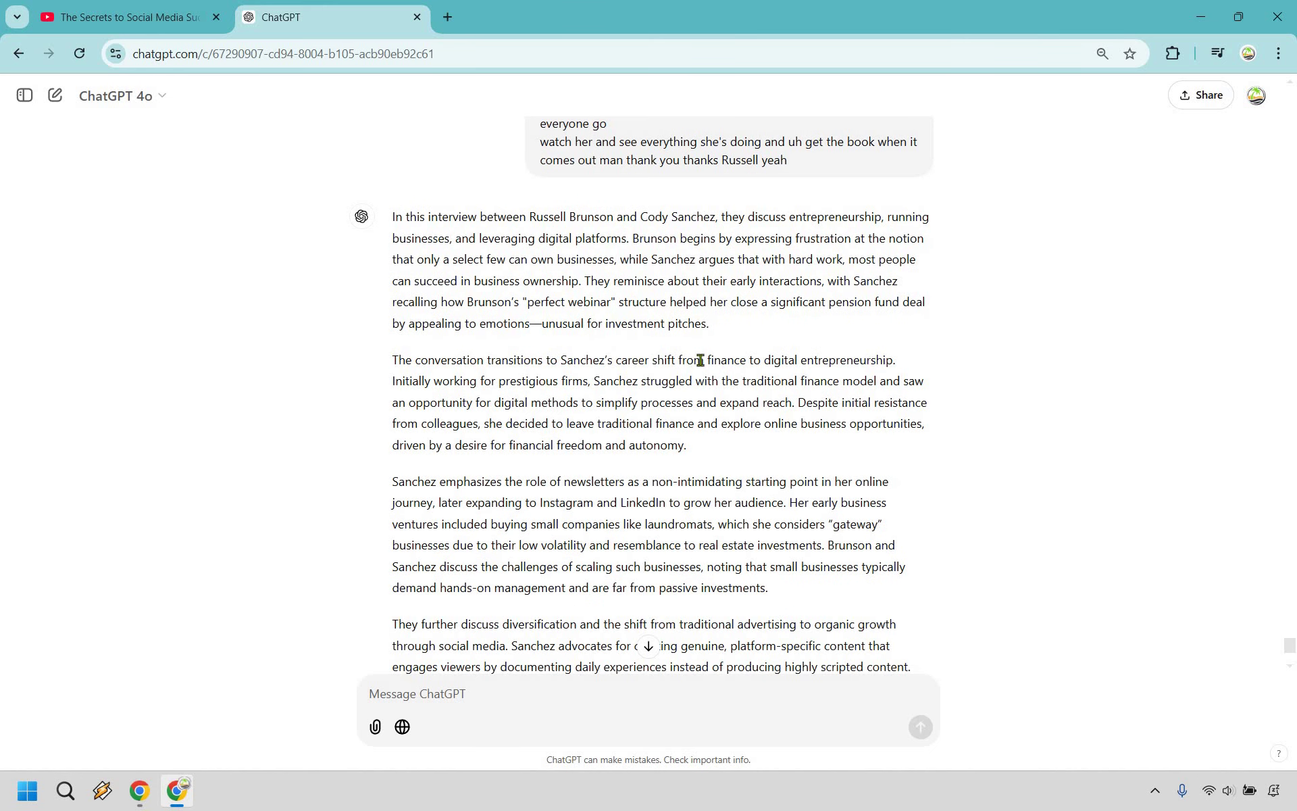
scroll(593, 327, down, 1)
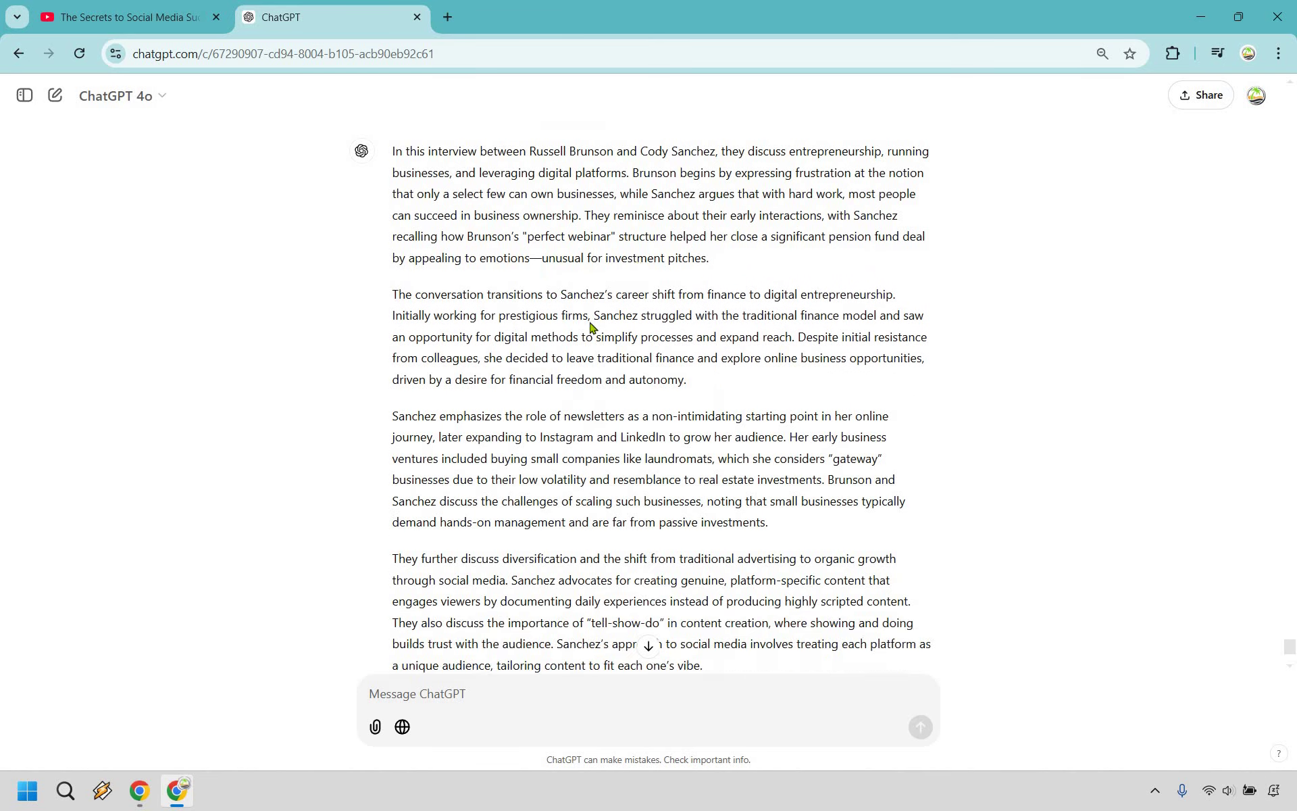
scroll(604, 319, down, 2)
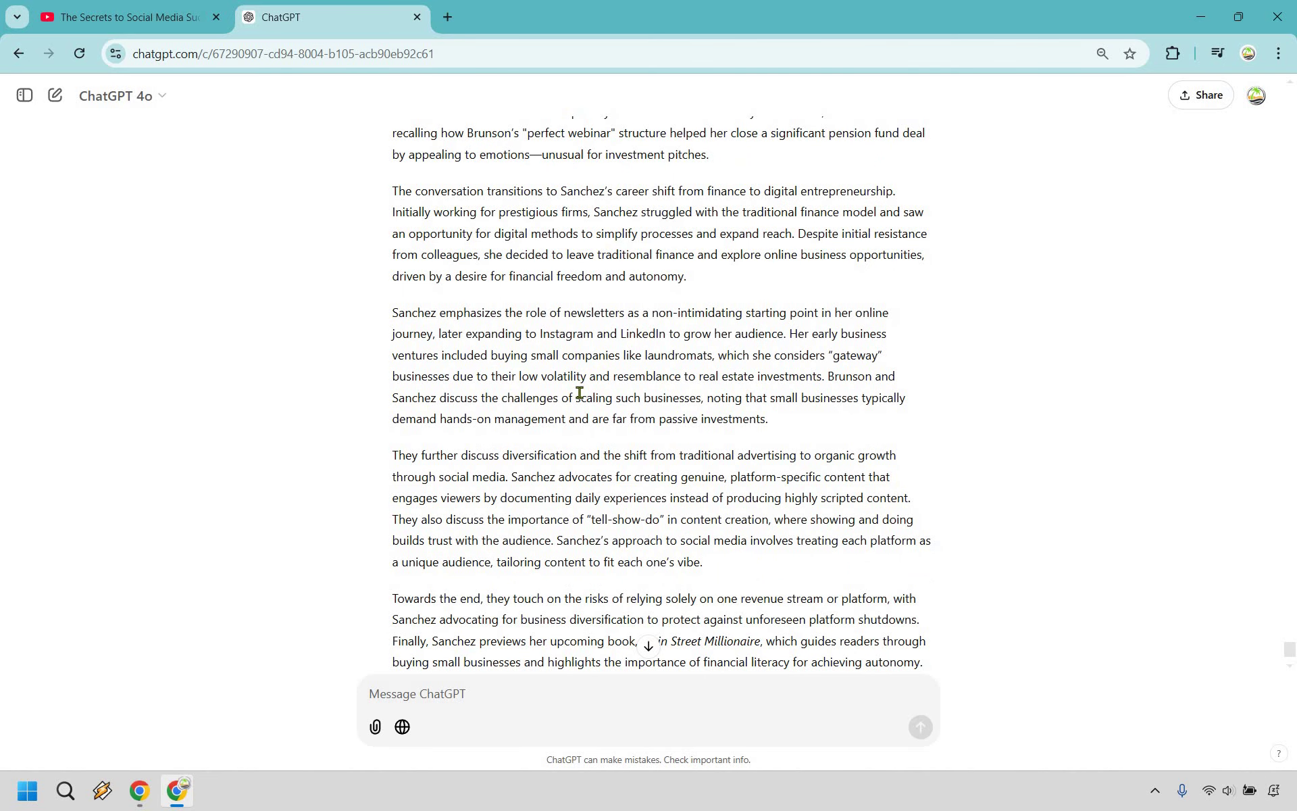
scroll(608, 373, down, 2)
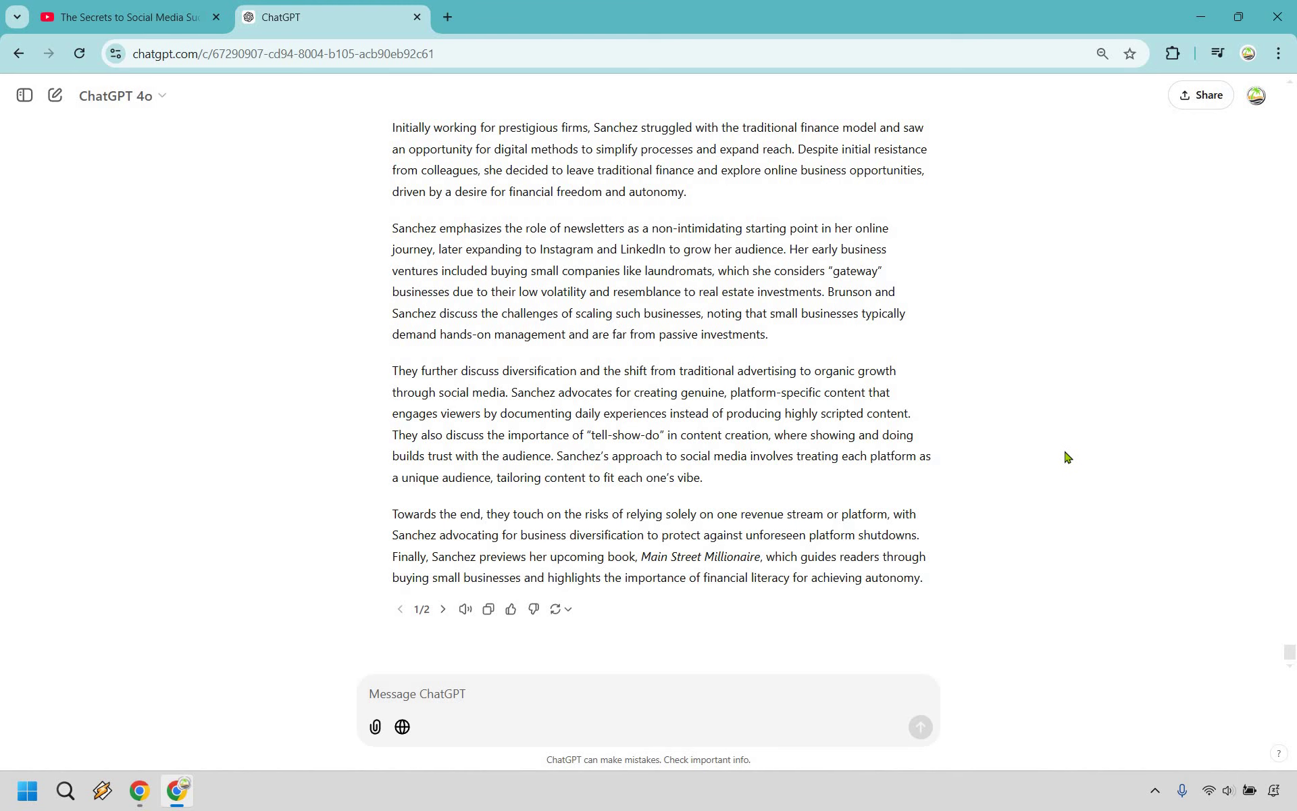
scroll(1066, 456, up, 2)
scroll(1084, 454, up, 1)
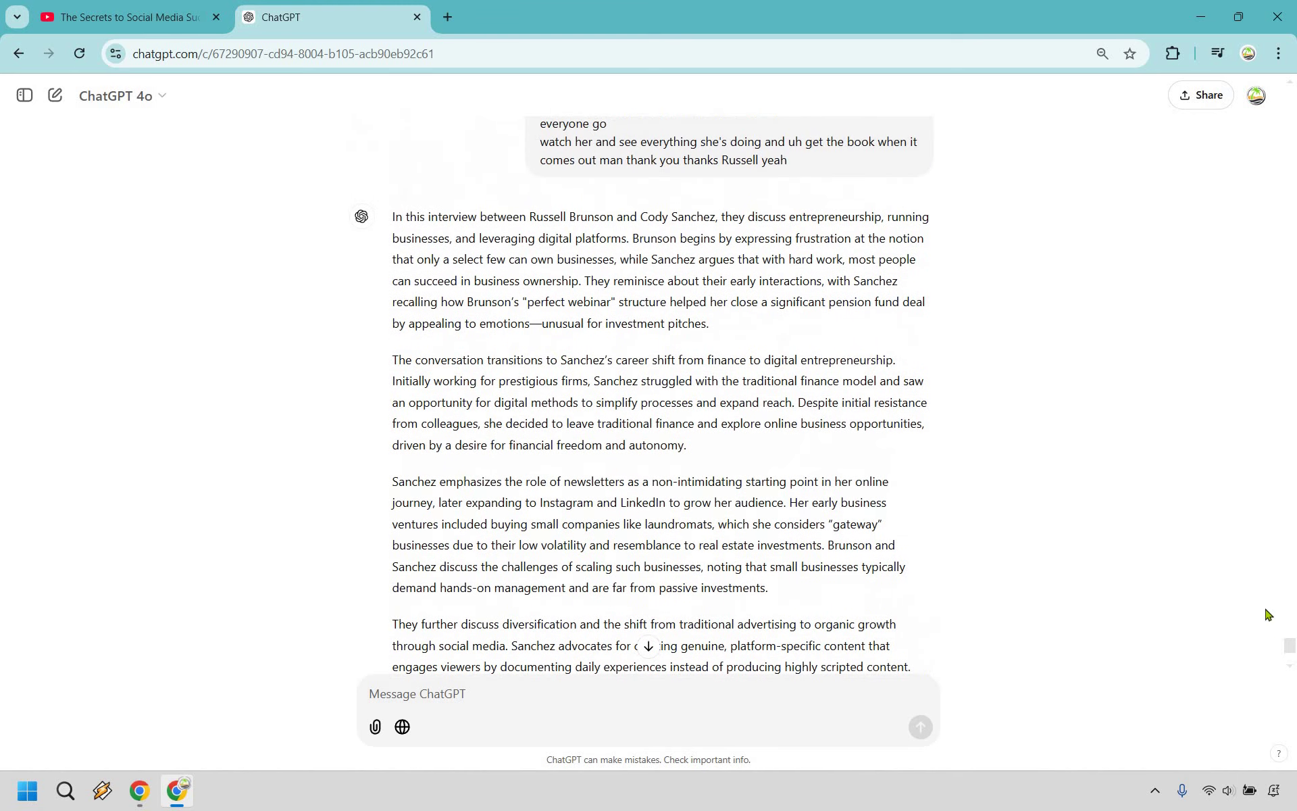
scroll(1291, 650, down, 1)
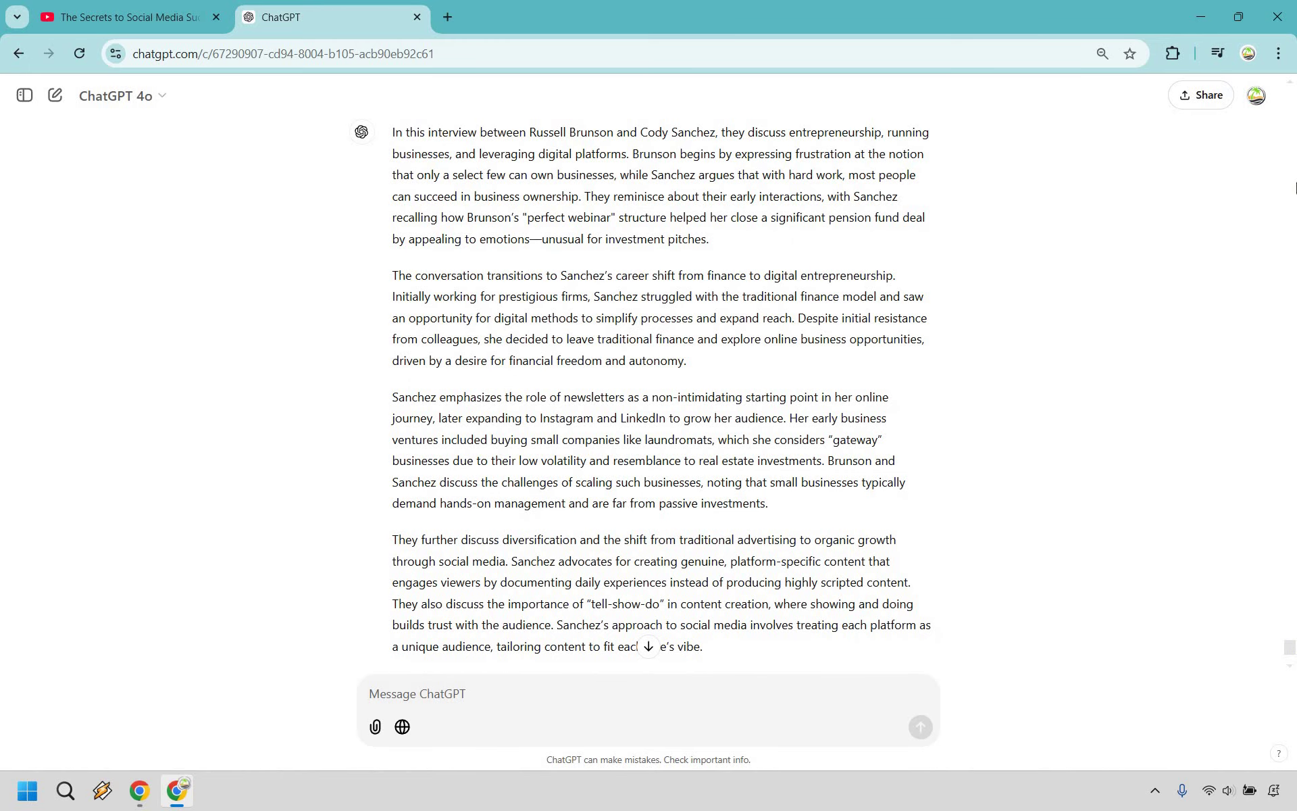
scroll(1295, 188, up, 5)
scroll(1295, 187, up, 5)
scroll(1230, 189, up, 5)
scroll(1230, 189, up, 5)
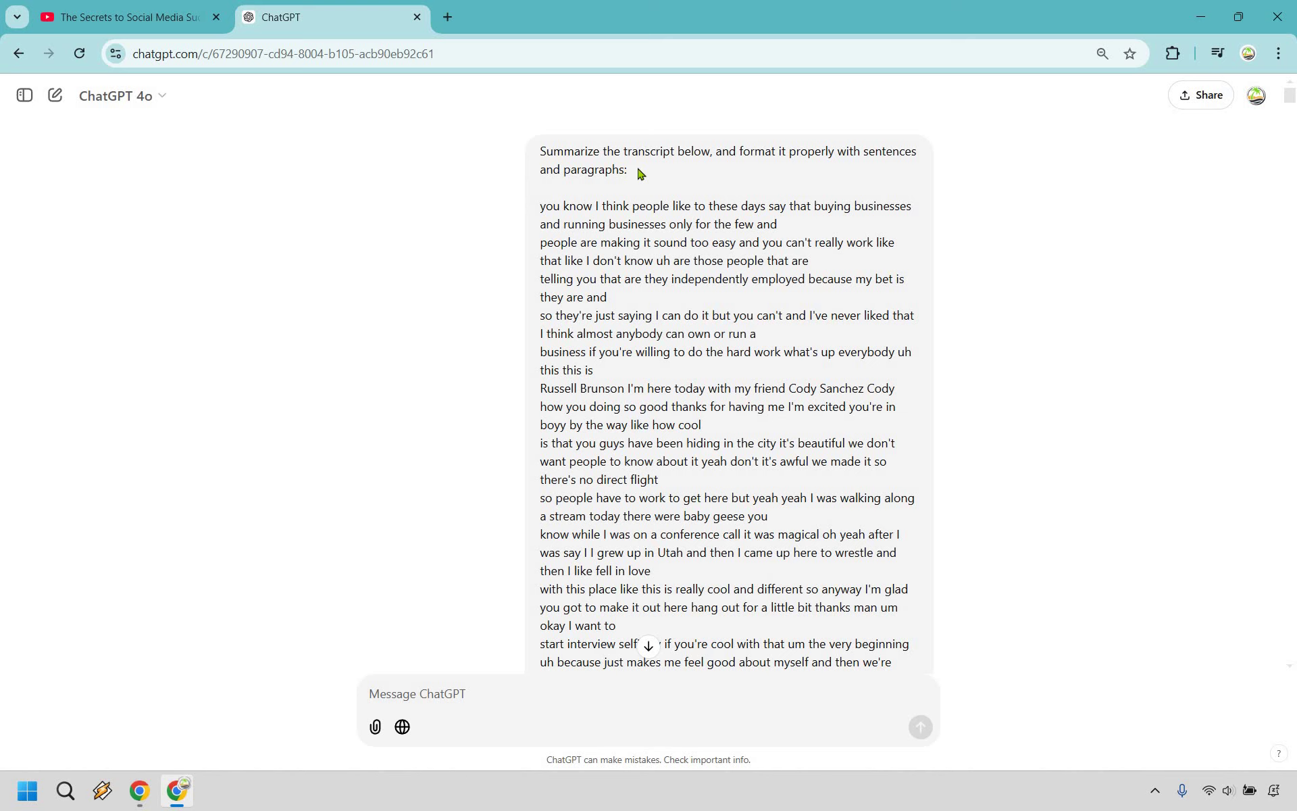
drag(541, 152, 643, 174)
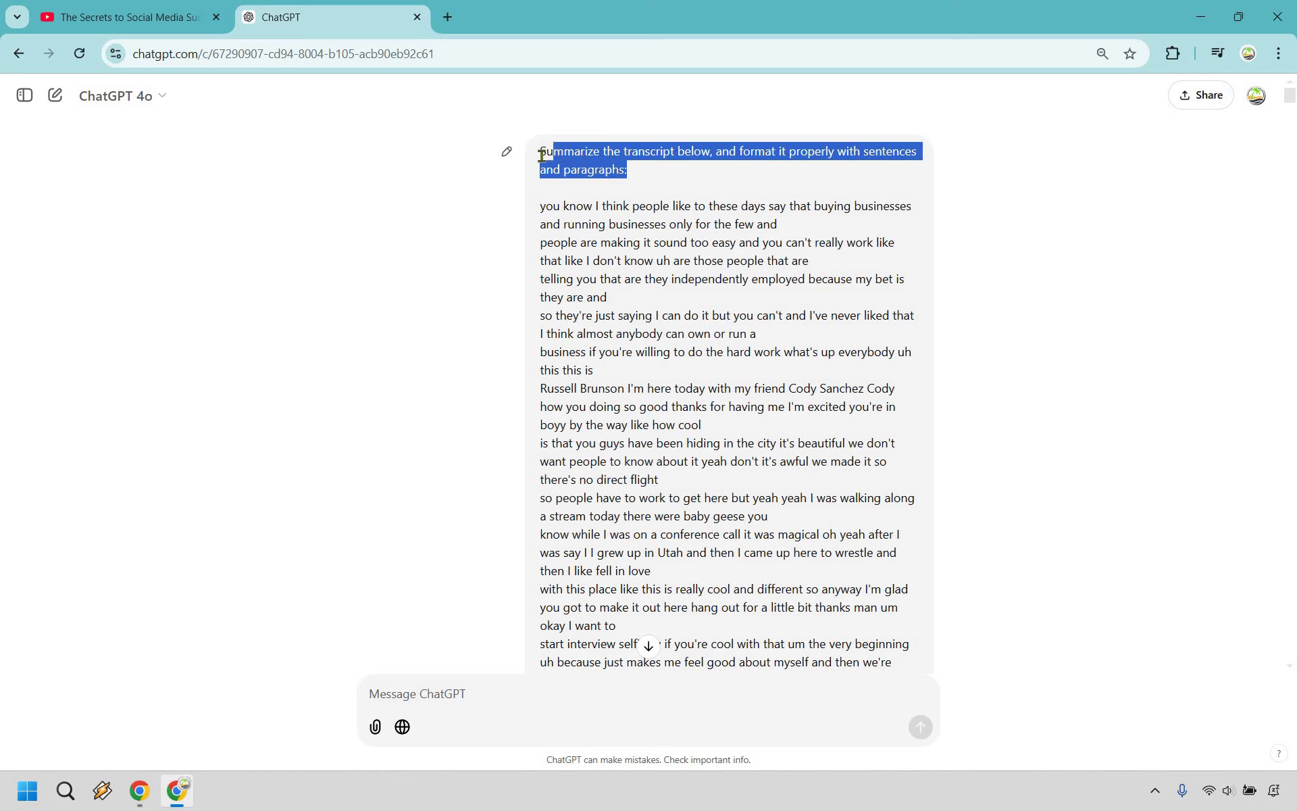
triple_click(644, 174)
click(643, 175)
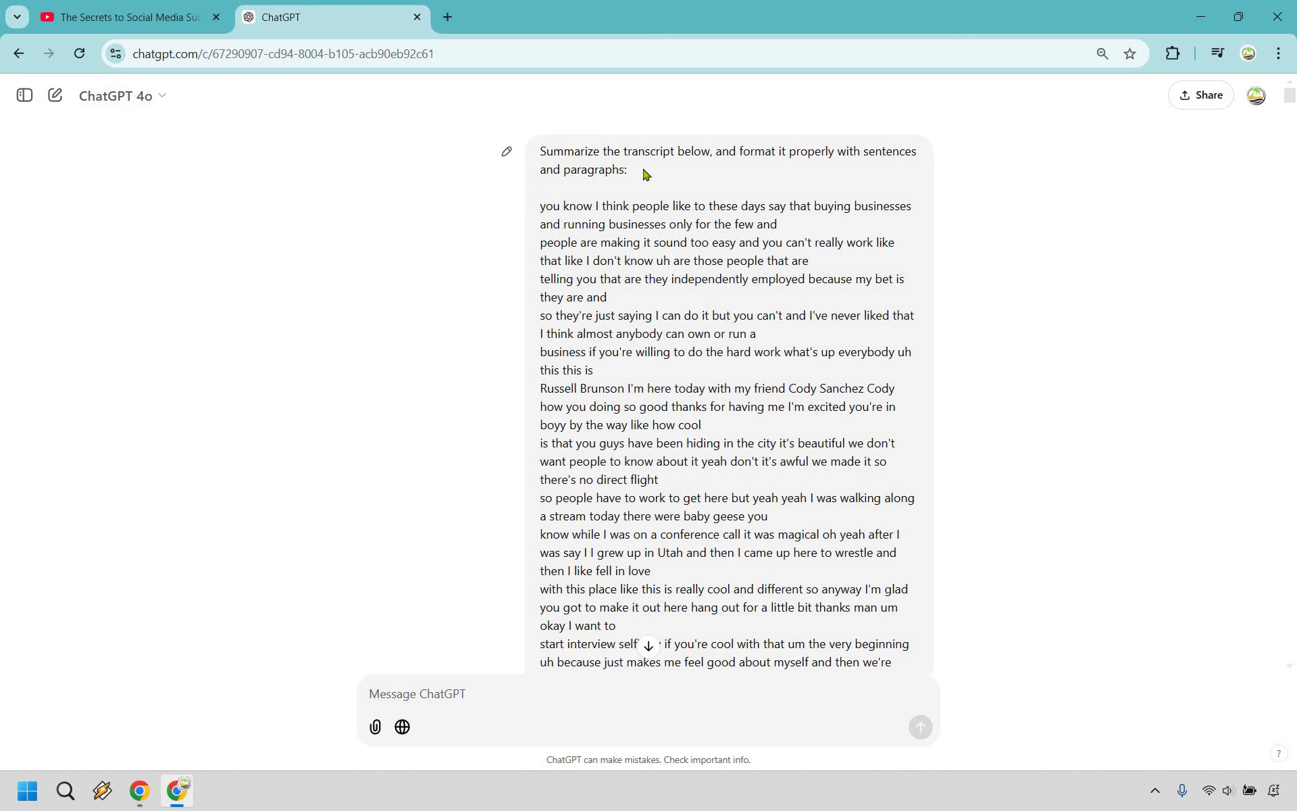